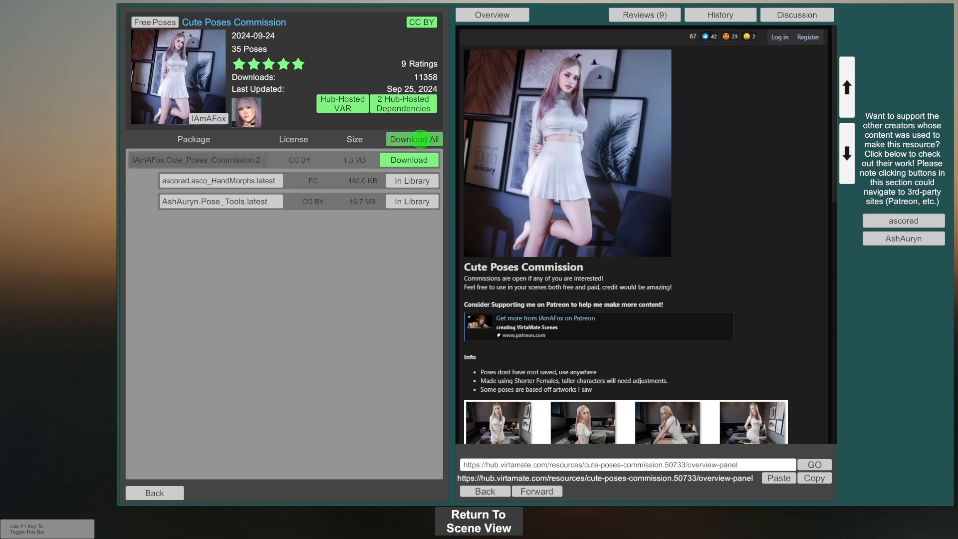
Download all packages of the Cute Poses Commission resource from the Hub and look over its pose previews
click(398, 138)
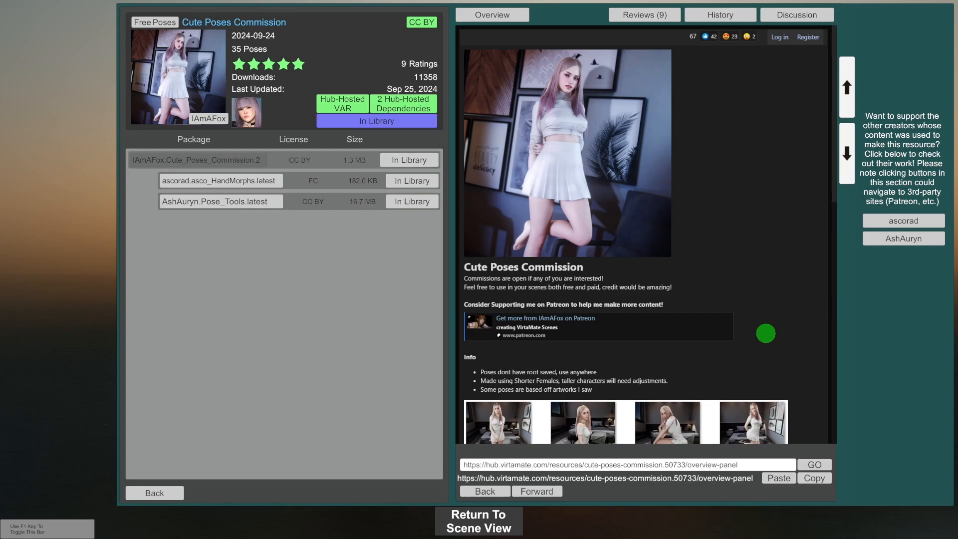
scroll(766, 333, down, 5)
scroll(765, 333, down, 4)
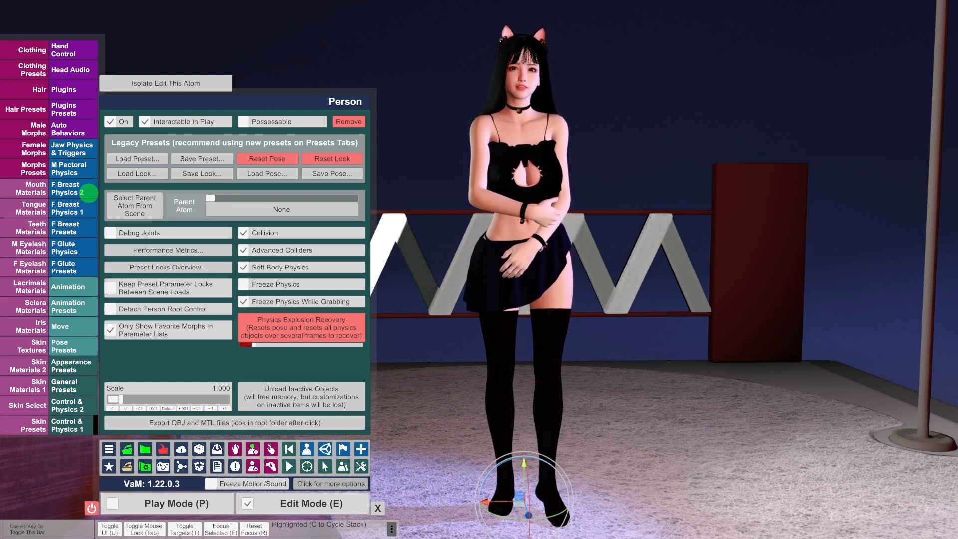
Open the Person's Timeline plugin and create a new segment with an Idle1 animation on the Main layer
click(64, 90)
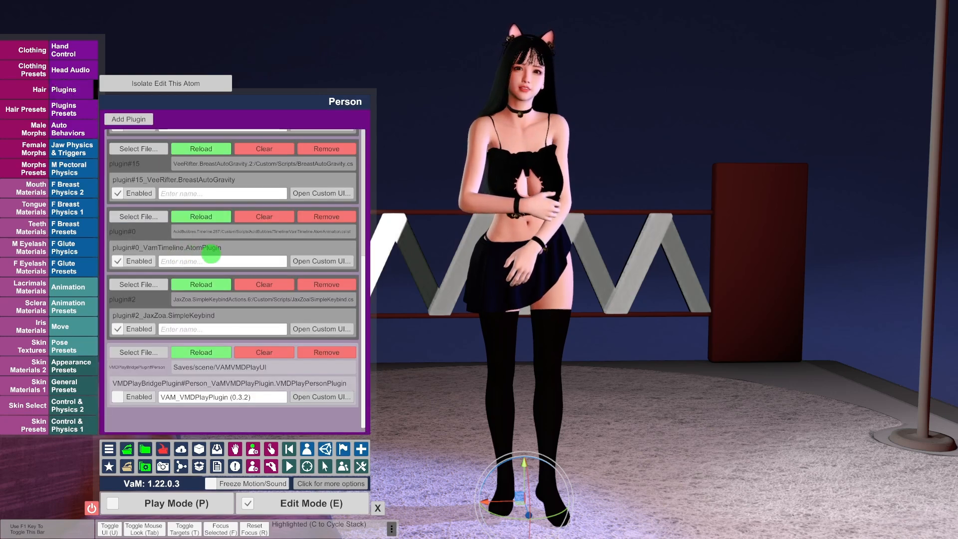
click(321, 261)
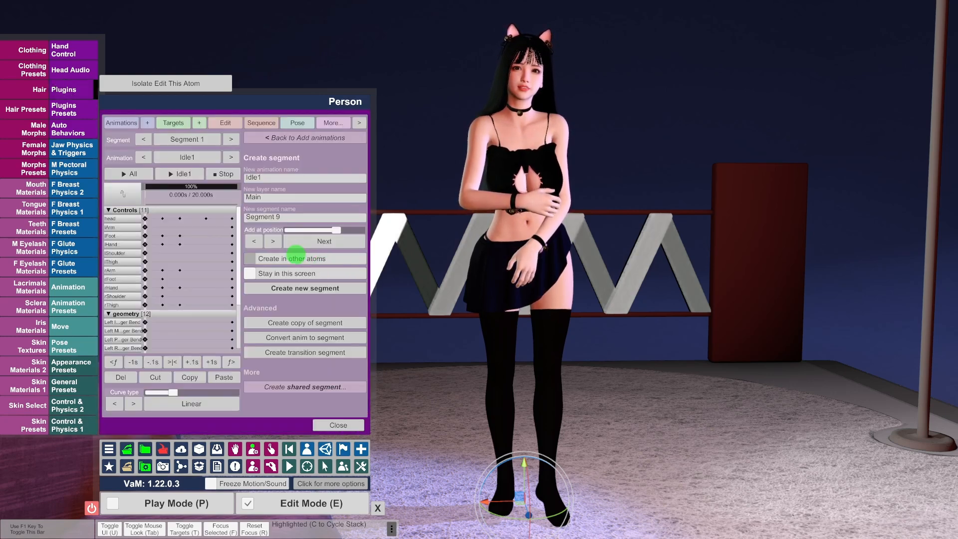
click(121, 122)
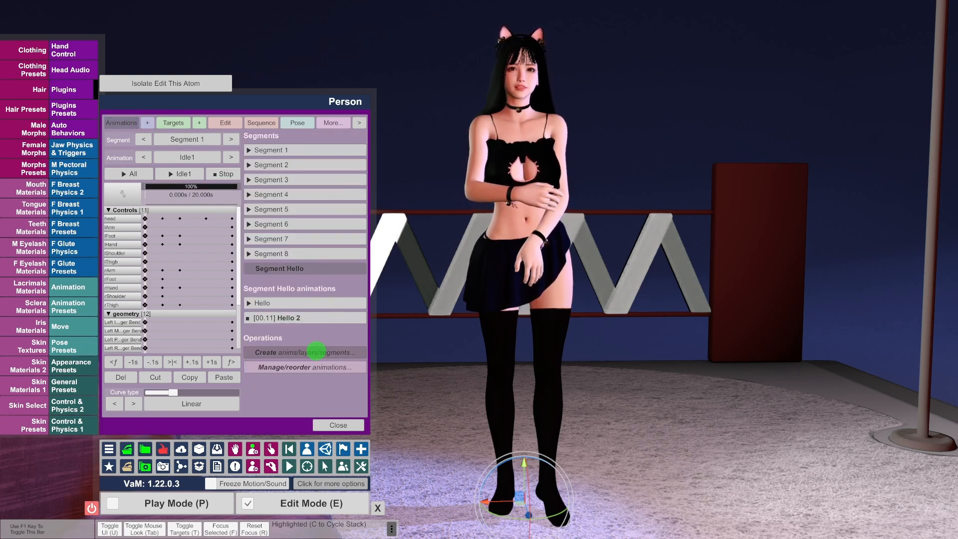
click(316, 352)
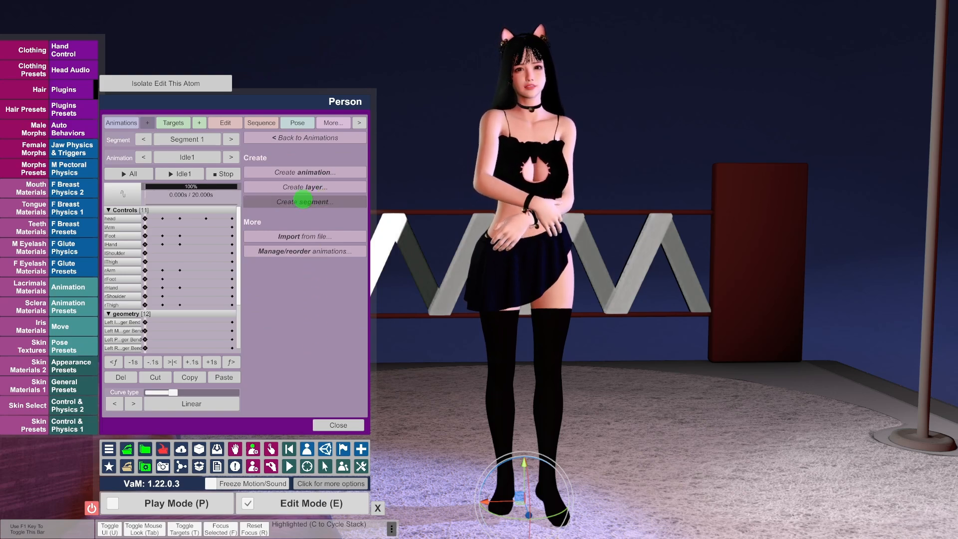
click(295, 201)
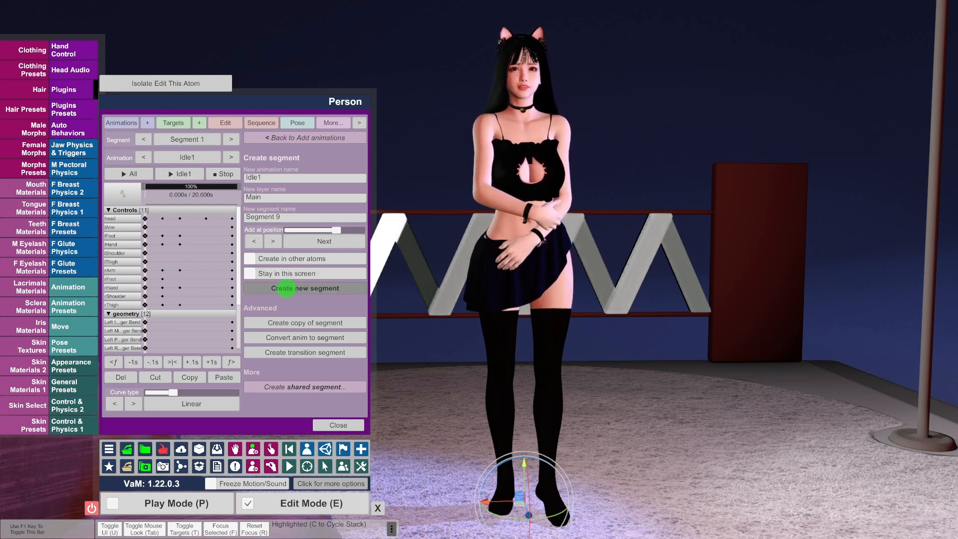
click(286, 289)
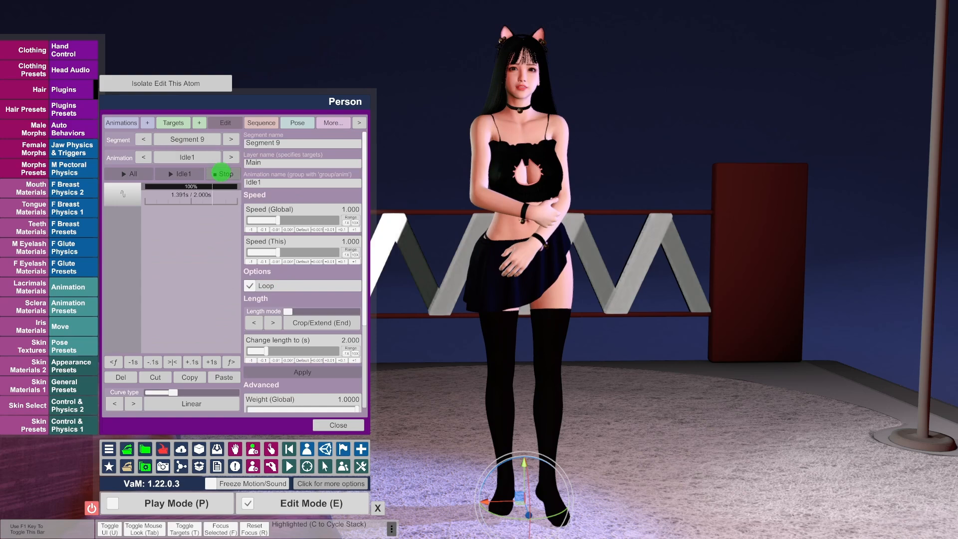
Stop playback and add all of the Person's controls as targets of the new segment's Idle1 animation
click(221, 172)
click(199, 122)
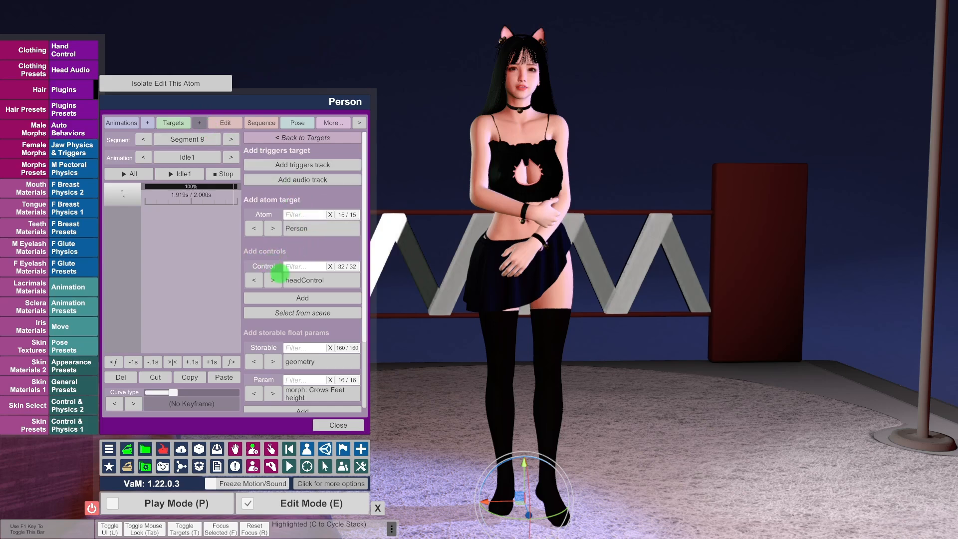
click(311, 297)
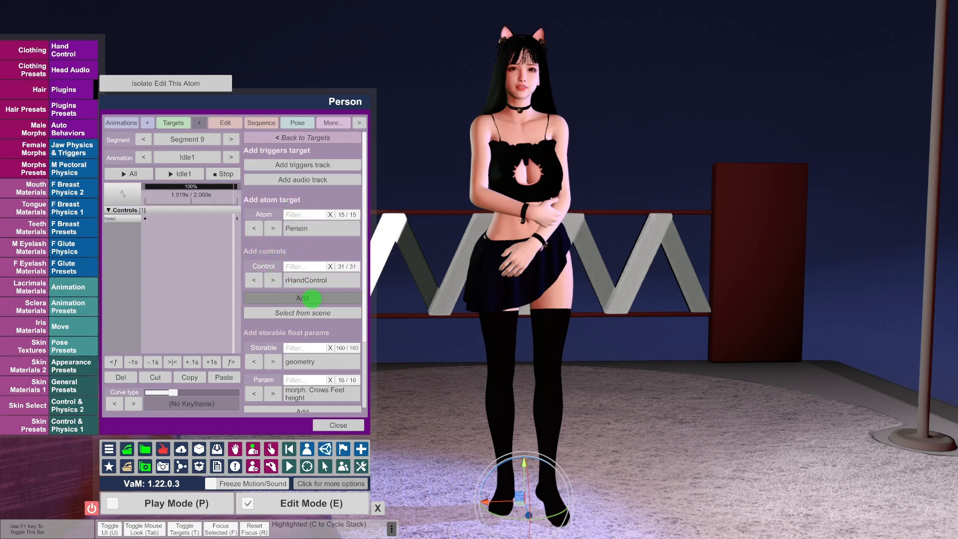
click(314, 298)
click(314, 299)
click(315, 298)
click(315, 299)
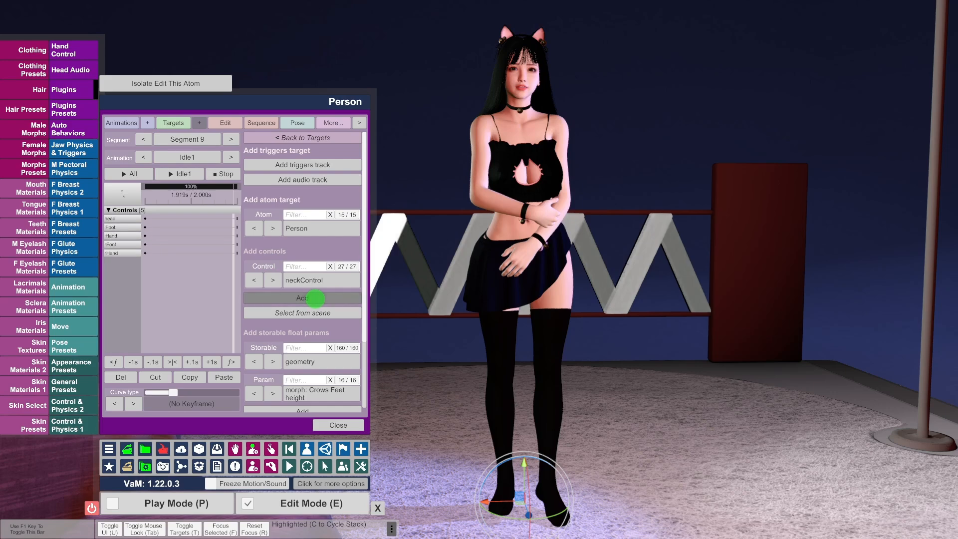
click(315, 299)
click(314, 298)
click(314, 299)
click(314, 298)
click(315, 299)
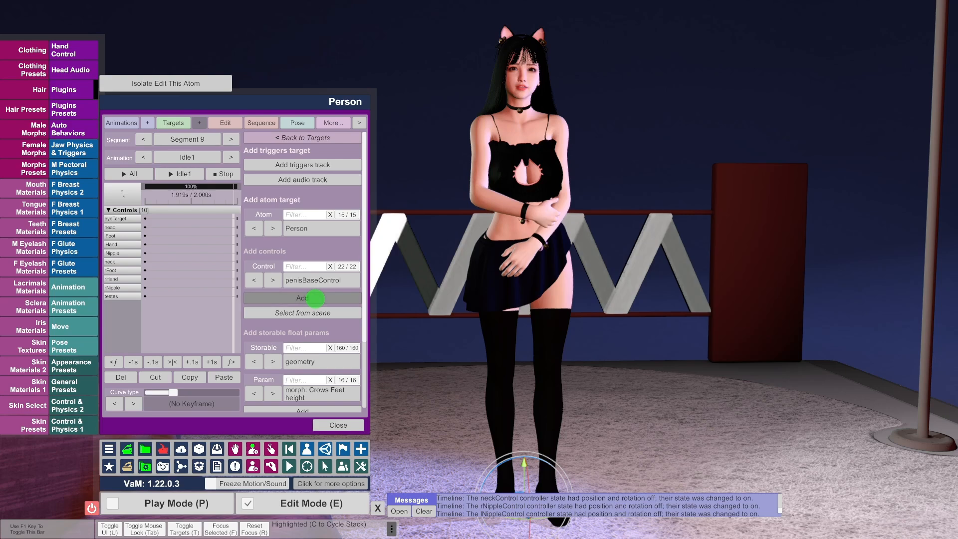
click(315, 298)
click(315, 298)
click(314, 298)
click(315, 299)
click(315, 298)
click(315, 298)
click(315, 298)
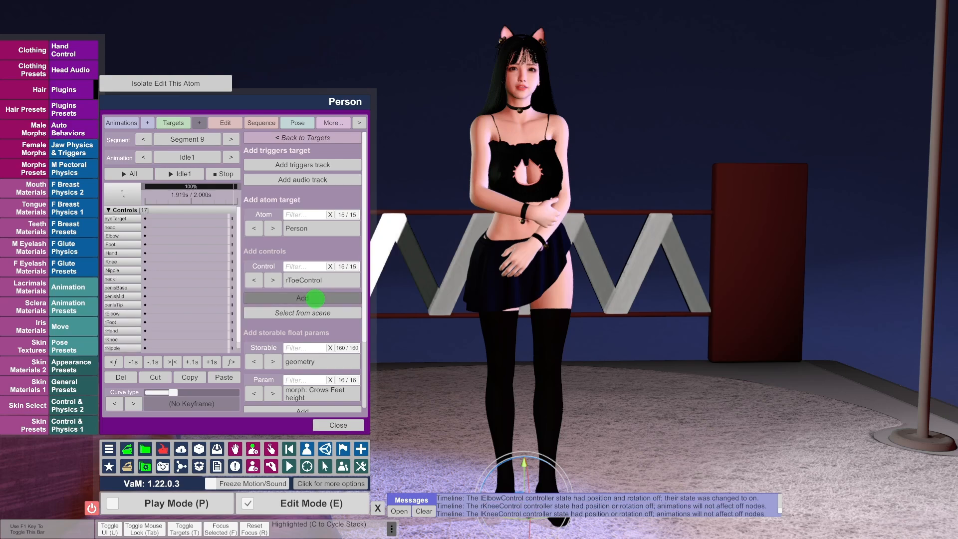
click(315, 299)
click(315, 299)
click(314, 298)
click(315, 298)
click(314, 298)
click(315, 299)
click(315, 298)
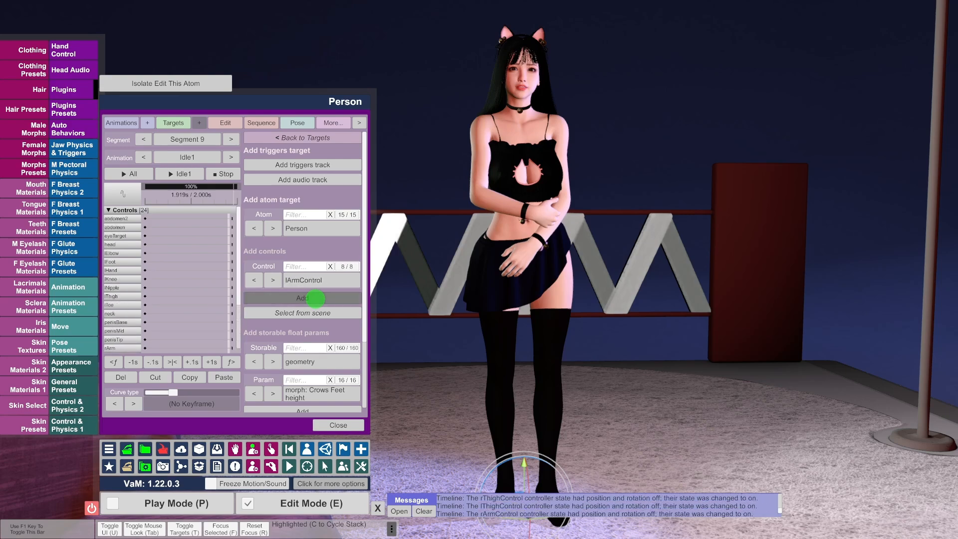
click(315, 298)
click(315, 298)
click(315, 299)
click(314, 299)
click(315, 298)
click(315, 299)
click(315, 298)
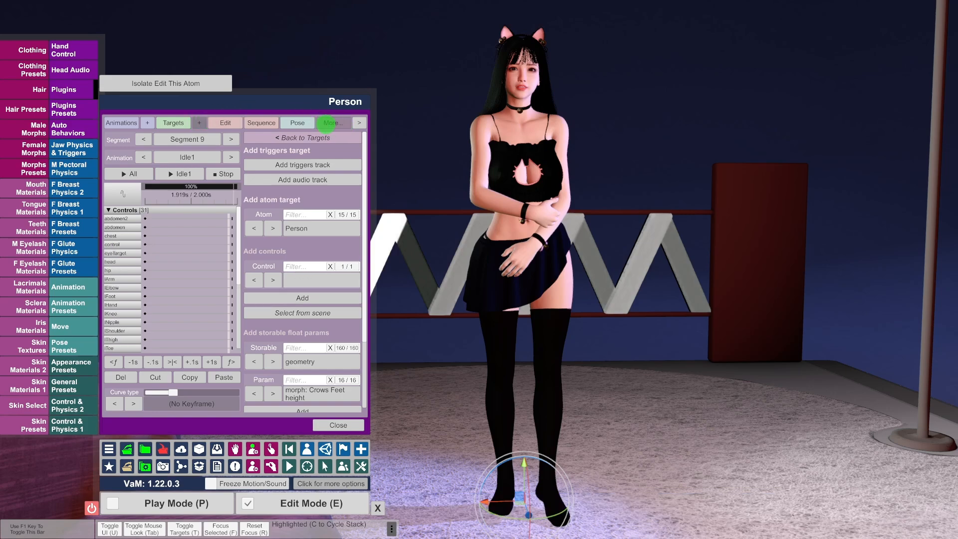
Check the Timeline option for keyframing all controllers at once and reset the animation to its start
click(326, 123)
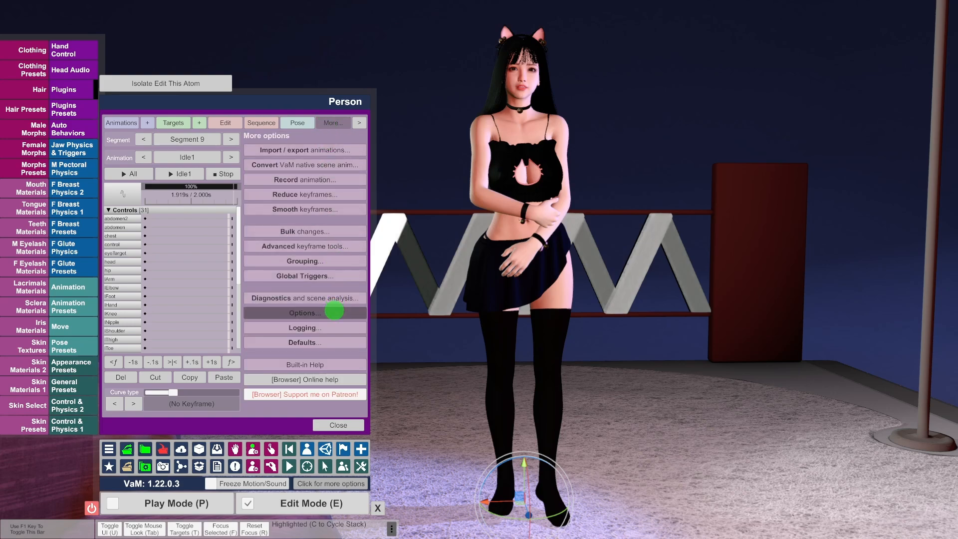
click(334, 311)
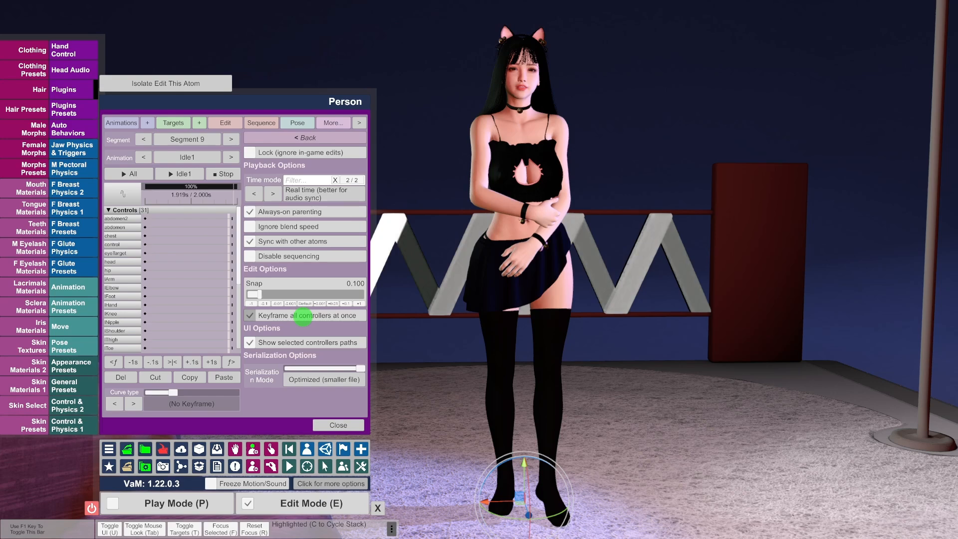
click(230, 177)
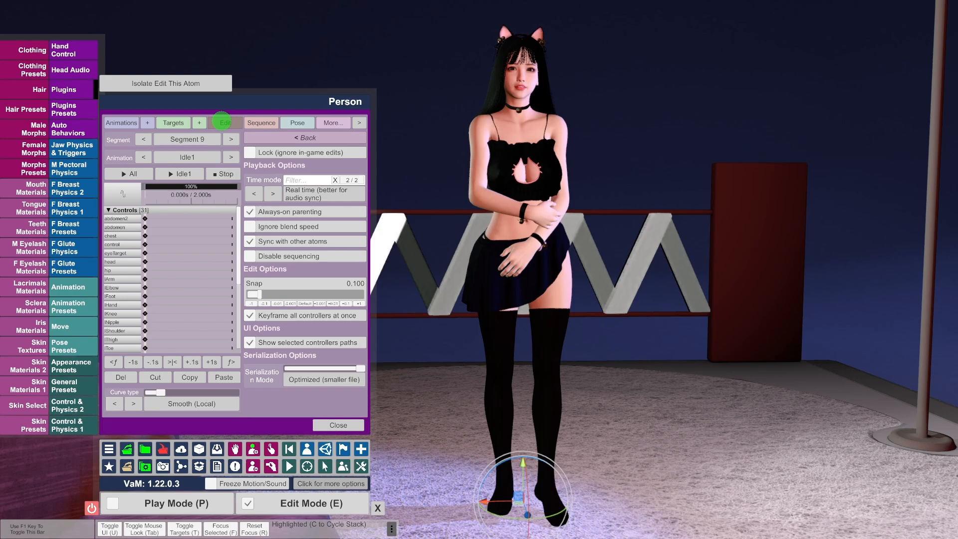
Turn off looping for the Idle1 animation and set its length to 6 seconds
click(223, 122)
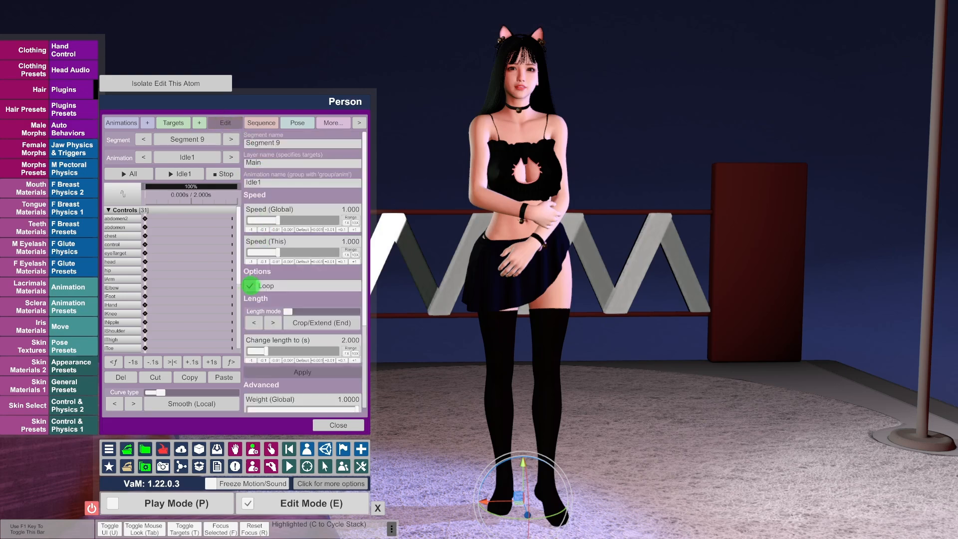
click(250, 285)
text(6)
click(303, 370)
click(303, 371)
Load the Pose 01 preset from Cute Poses Commission at the animation's start and return to the Timeline
click(65, 346)
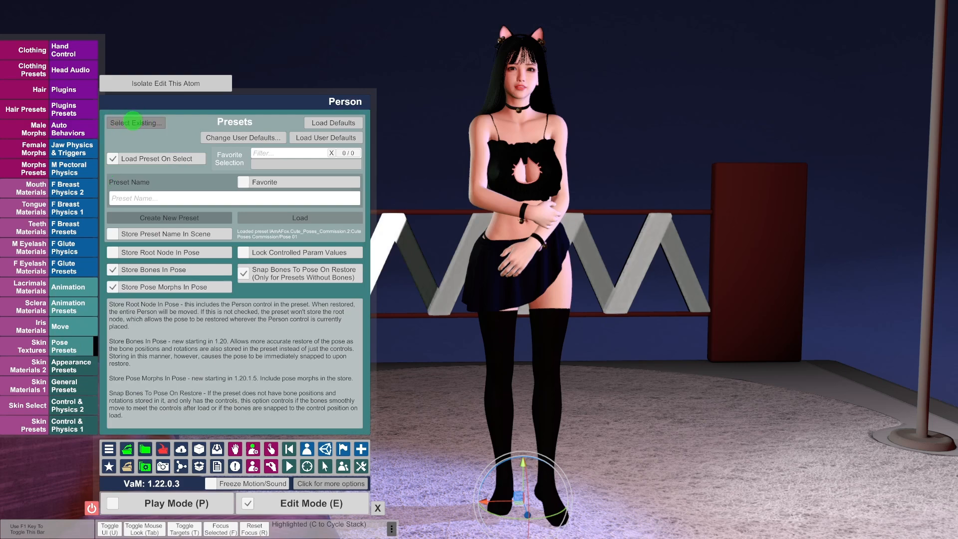
click(145, 124)
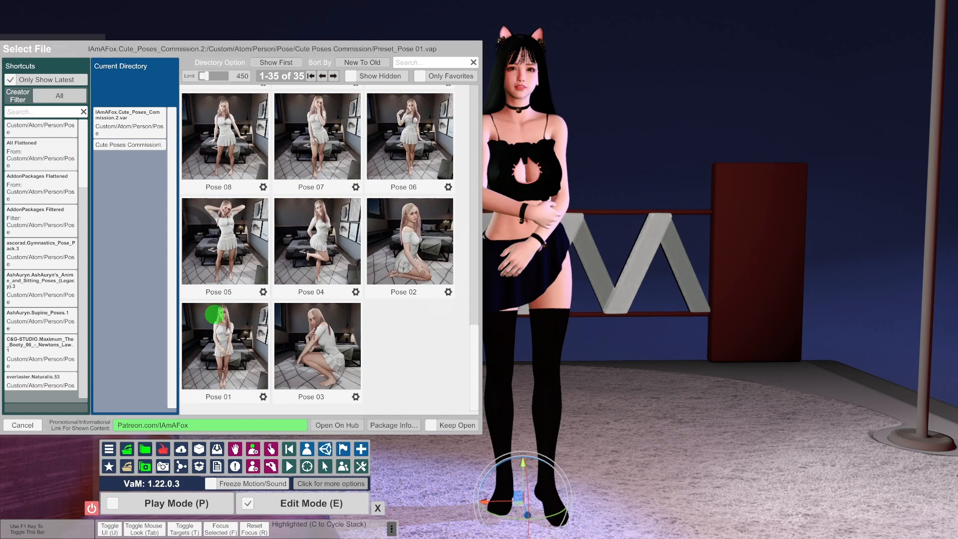
click(235, 358)
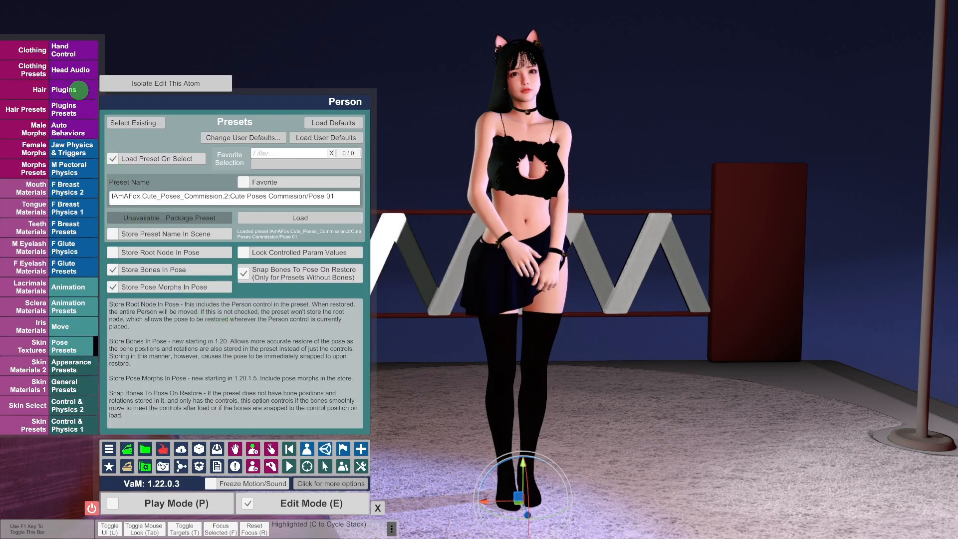
click(64, 90)
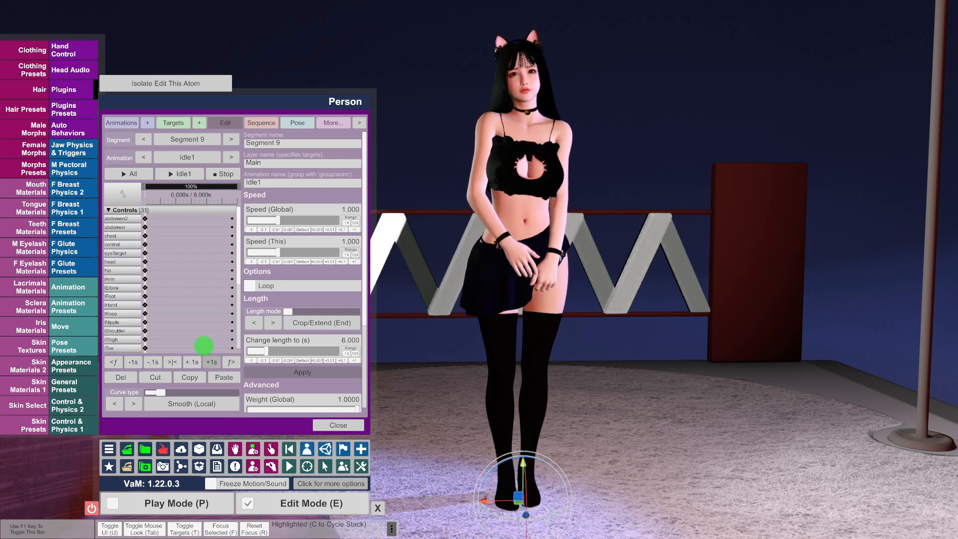
Load the Pose 08 preset at 1 second, keyframe it by slightly adjusting the Person's root control, and preview Idle1
click(210, 361)
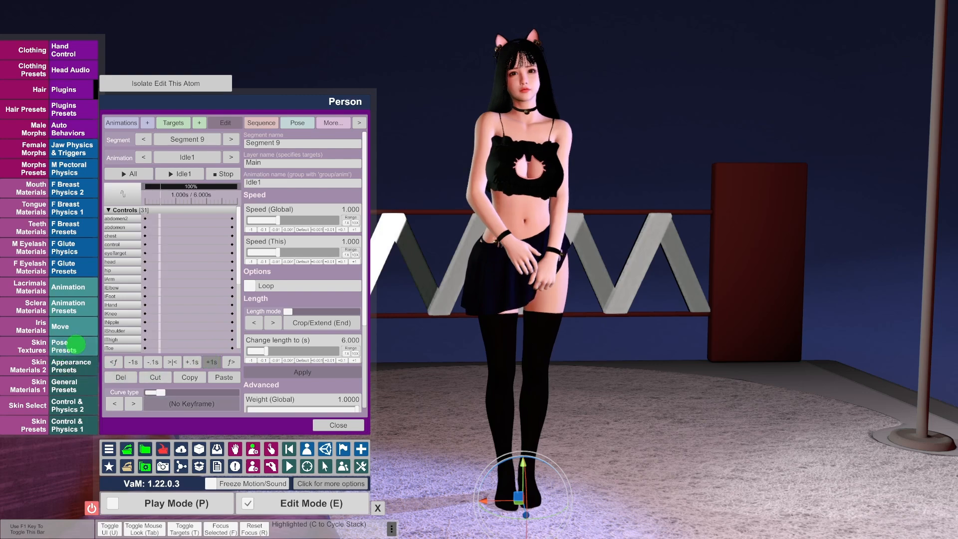
click(76, 343)
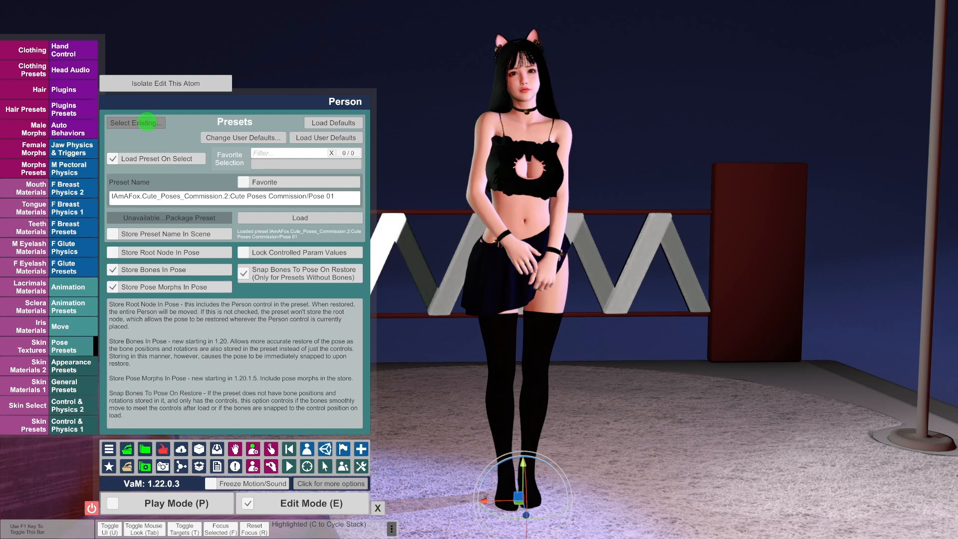
click(147, 122)
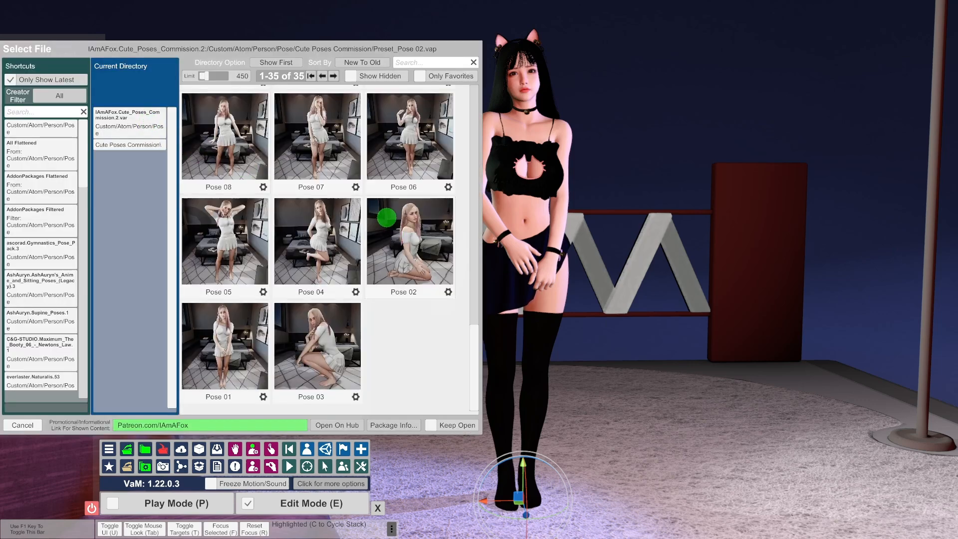
click(214, 141)
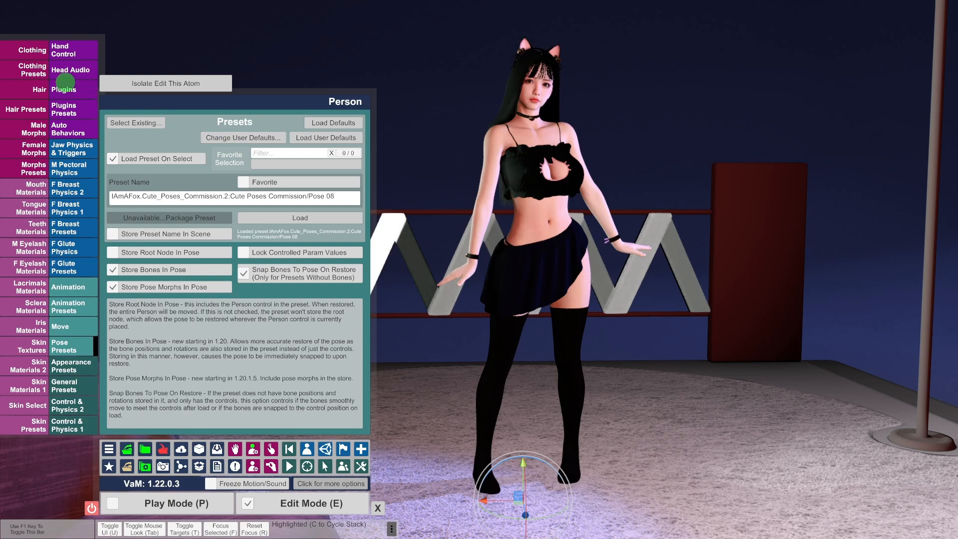
click(64, 87)
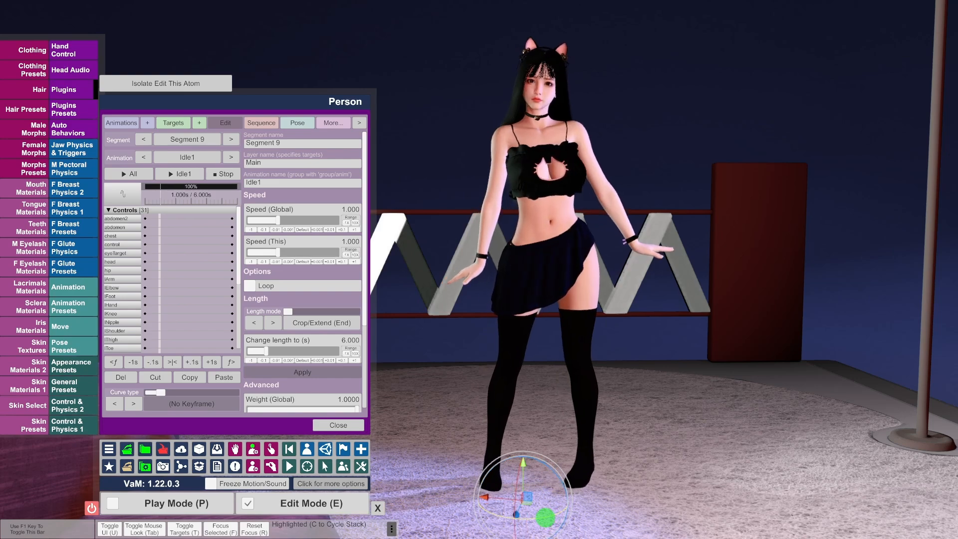
drag(545, 517, 538, 511)
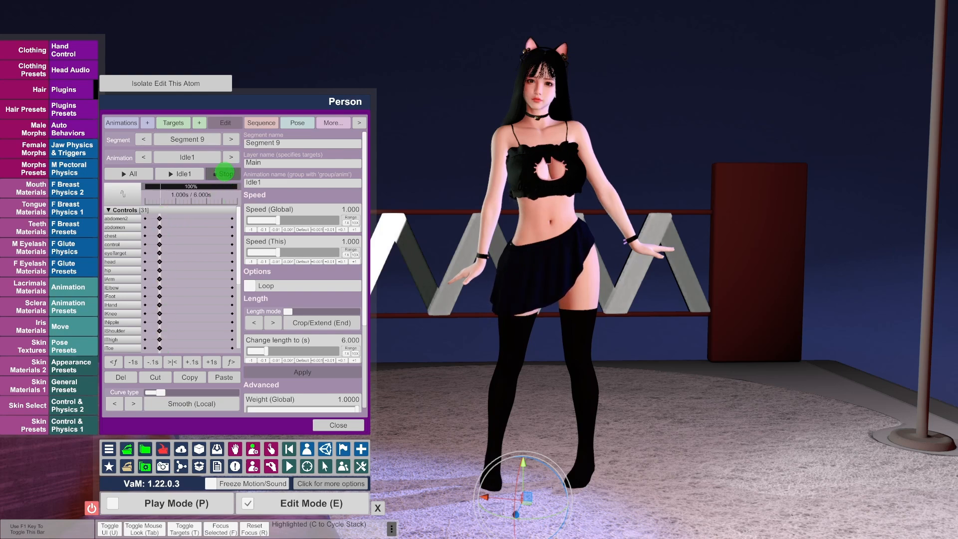
click(183, 174)
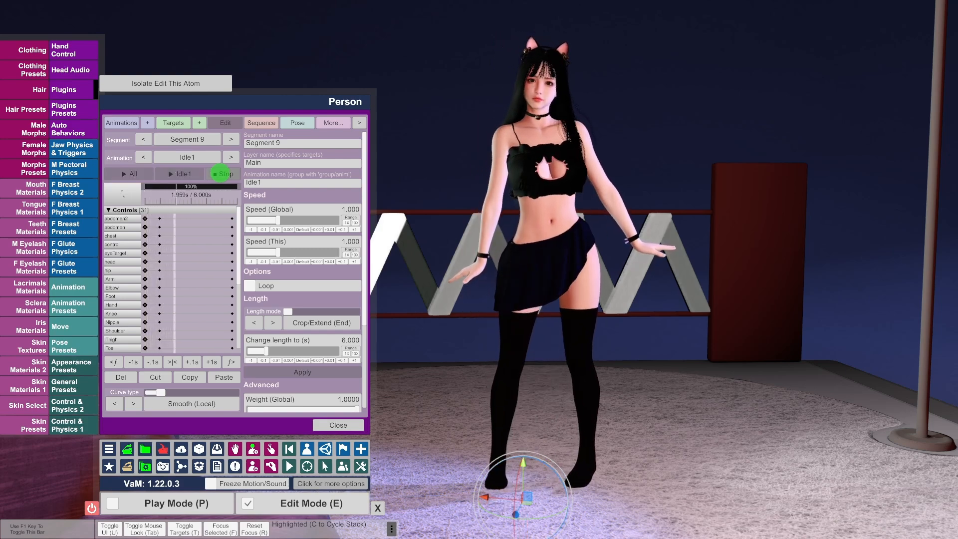
click(220, 173)
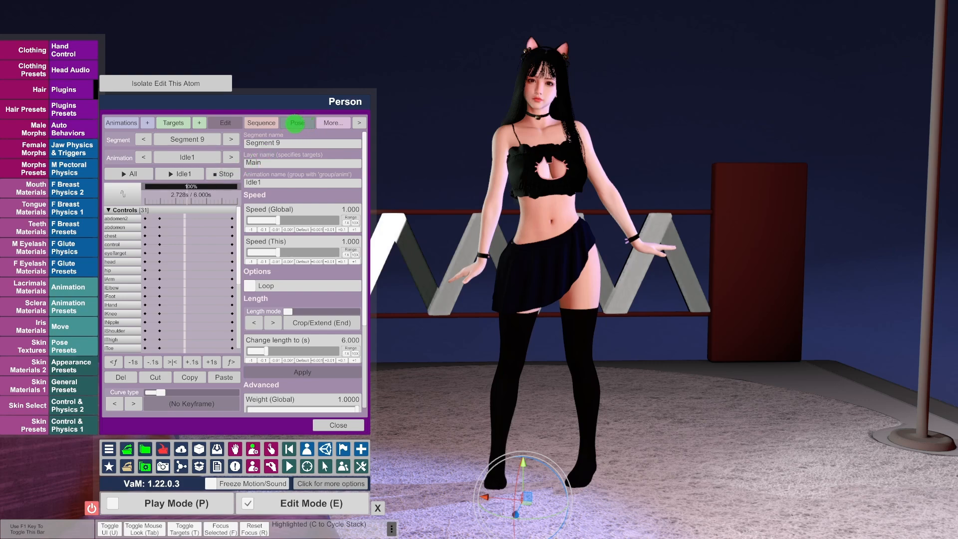
Overwrite the animation's saved pose with the root excluded, and enable applying the pose on transition
click(296, 123)
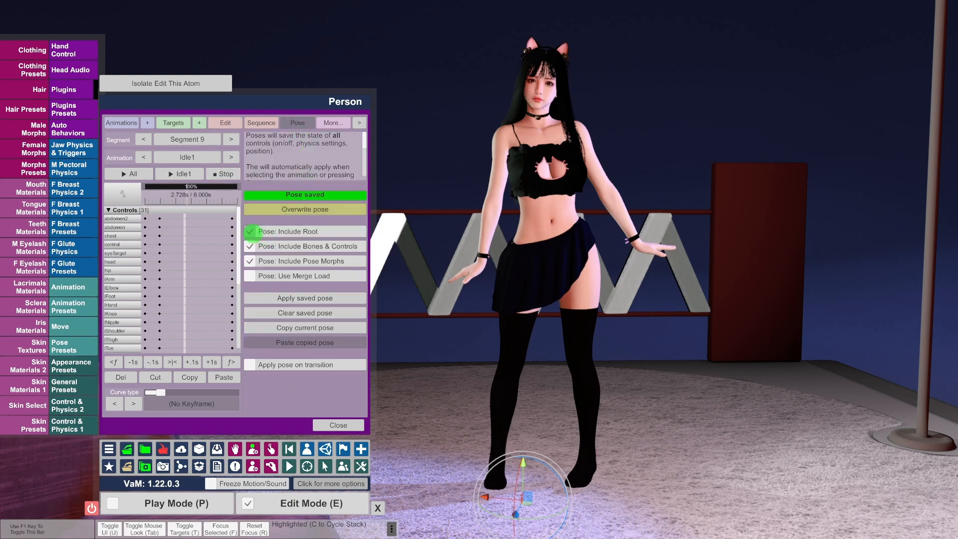
click(251, 231)
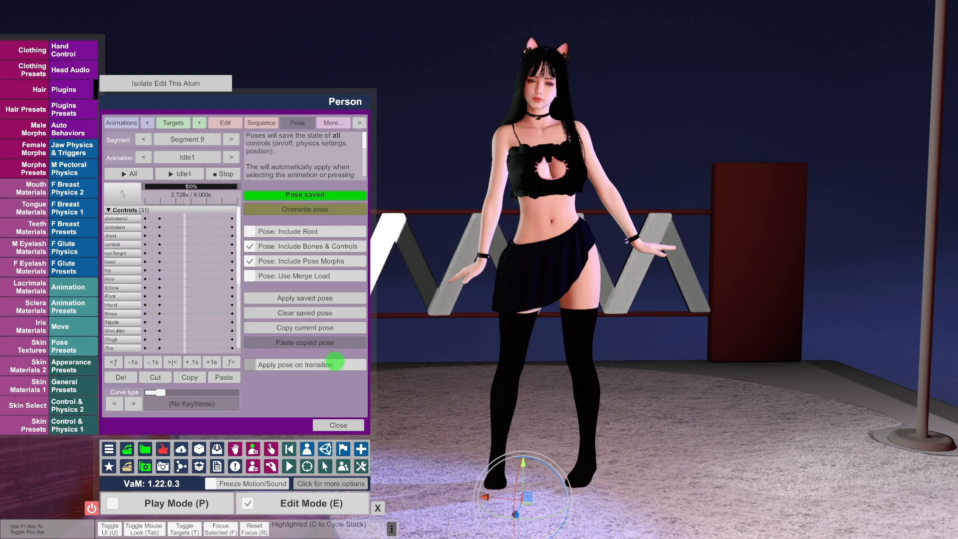
click(251, 366)
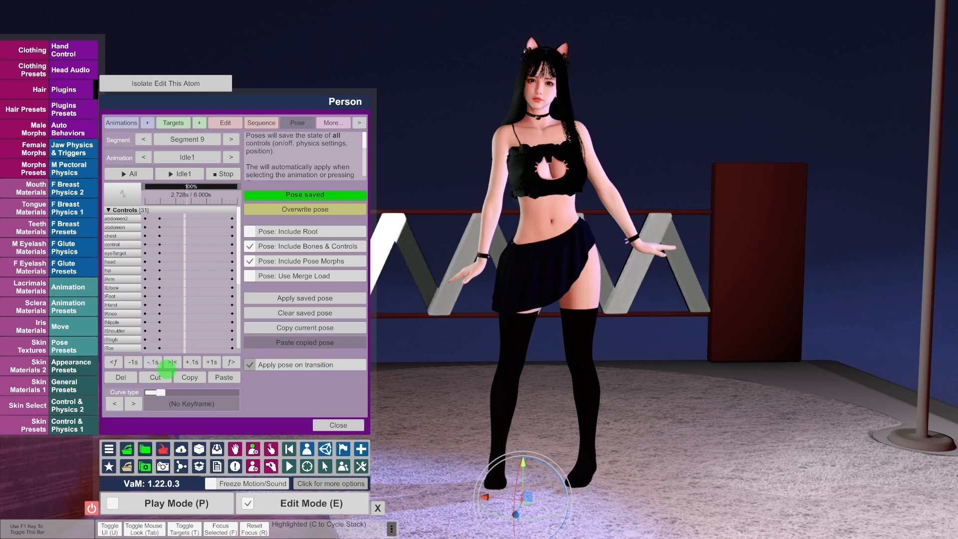
Load the Pose 04 preset from Cute Poses Commission at 2 seconds and return to the Timeline to keyframe it
click(113, 363)
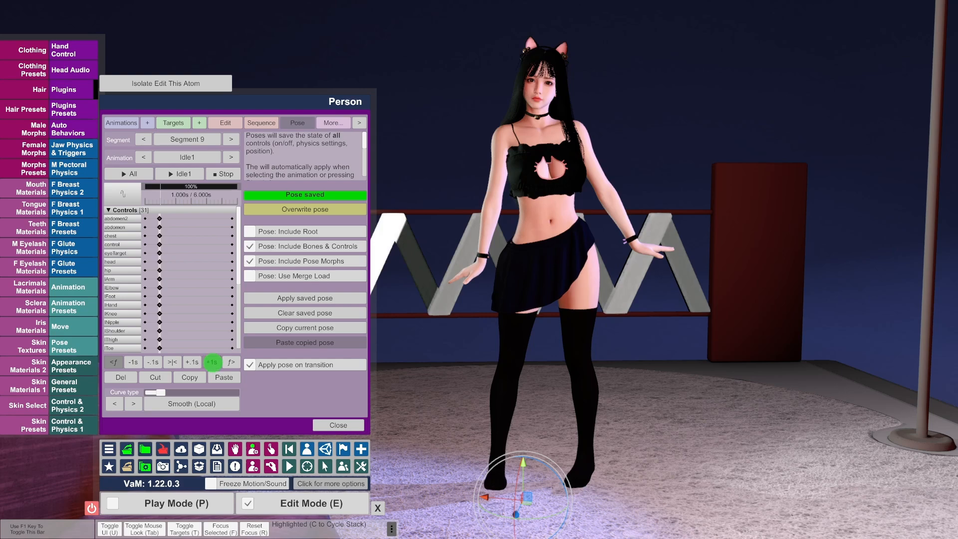
click(211, 362)
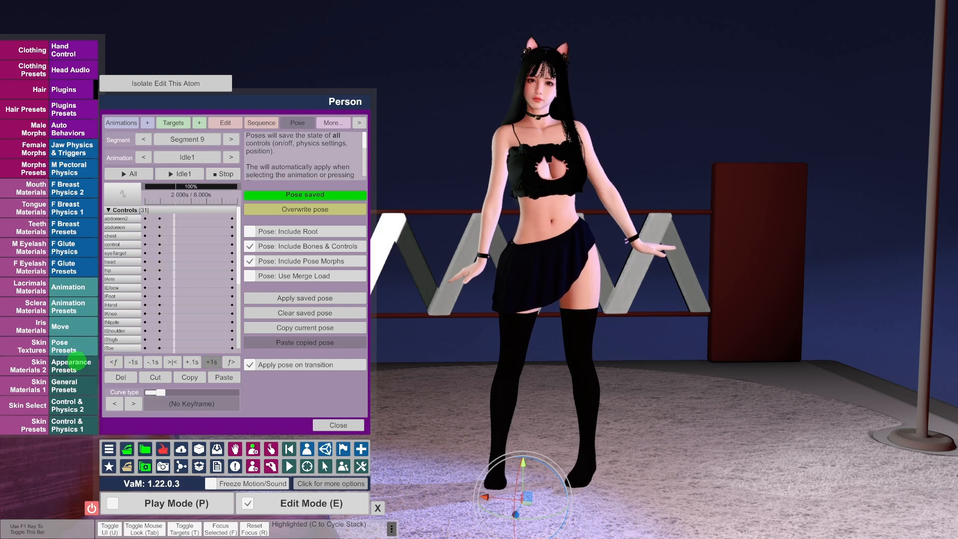
click(70, 346)
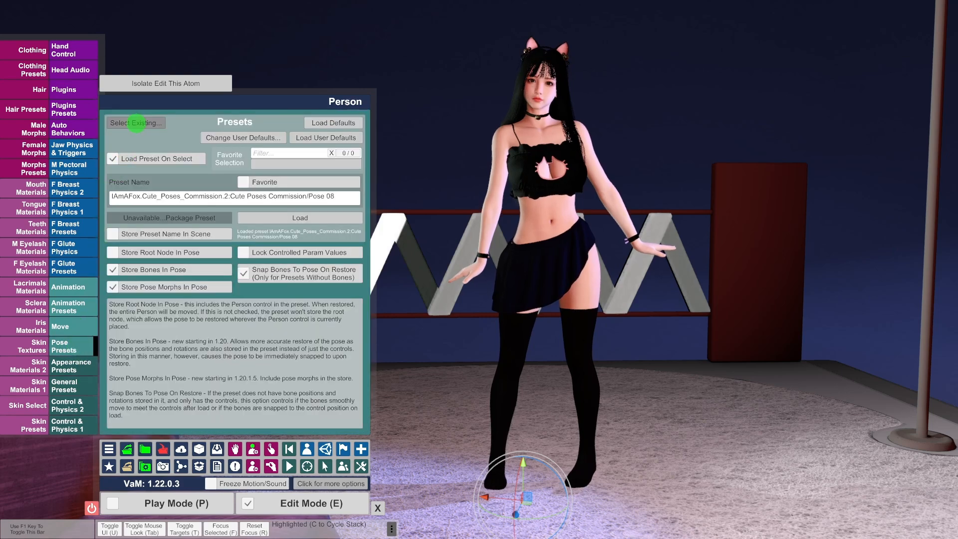
click(136, 123)
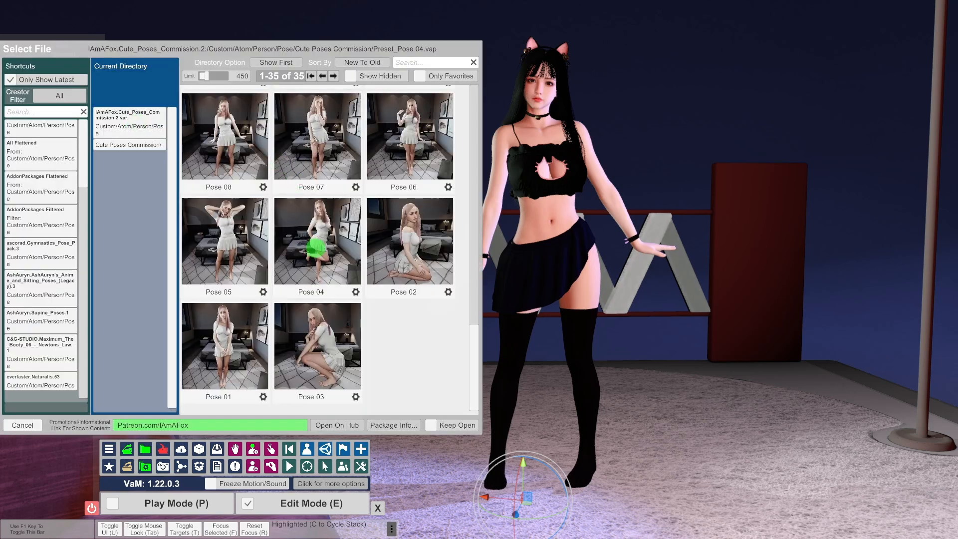
click(312, 247)
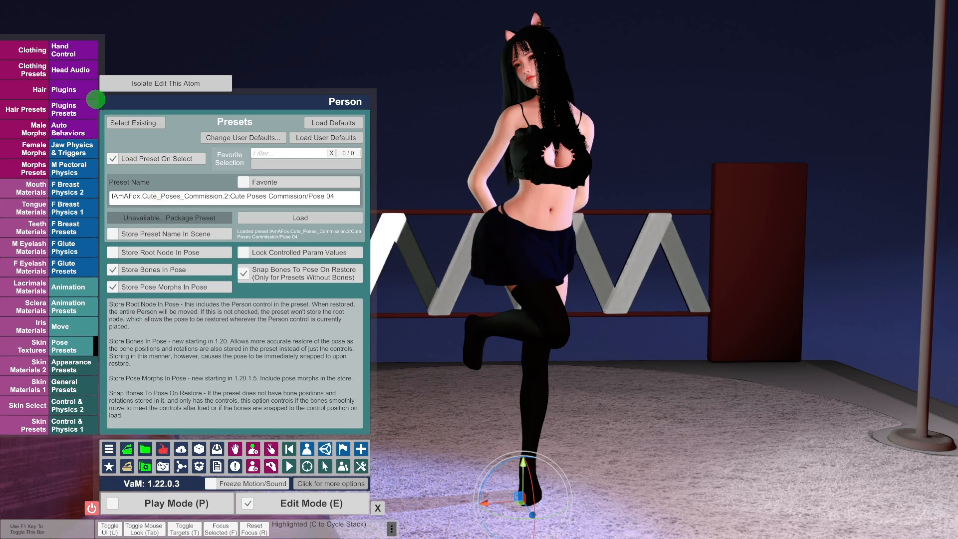
click(79, 90)
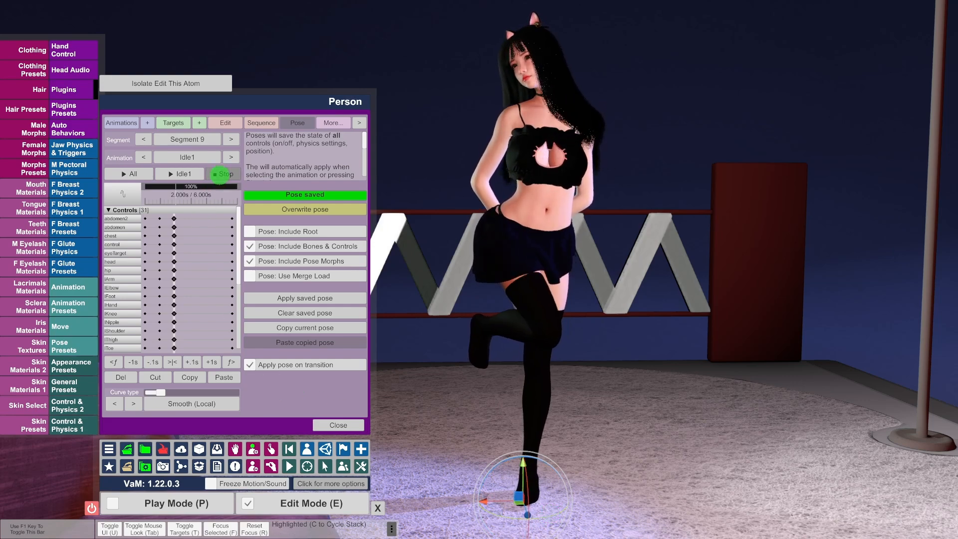
Reset Idle1 to its start, preview the pose transitions, and stop playback
click(221, 175)
click(195, 173)
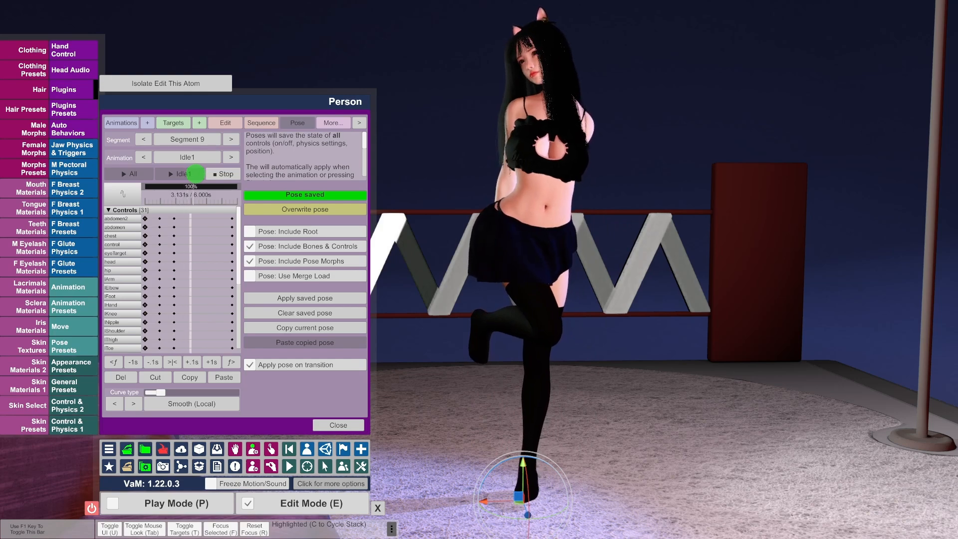
click(222, 174)
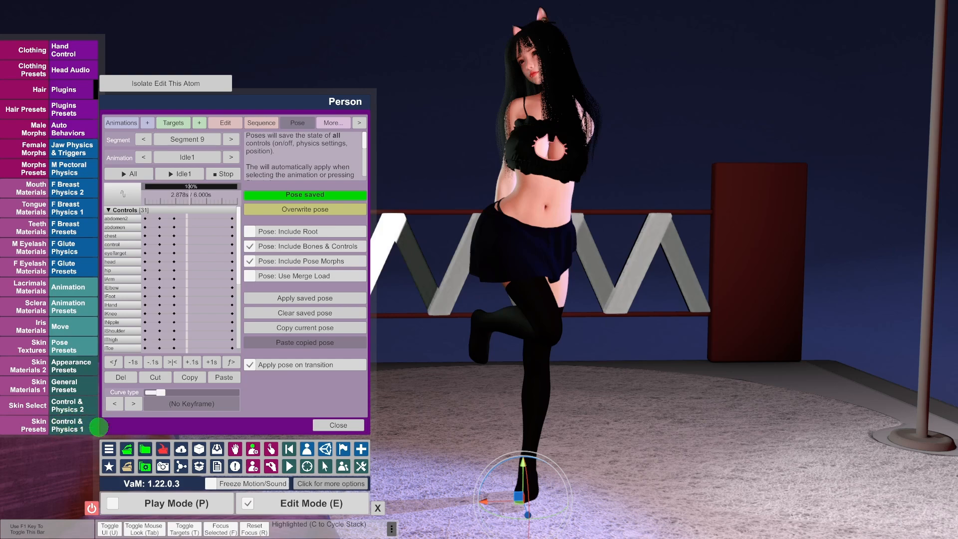
Turn the Person's advanced colliders off and back on to compare how the body and skirt behave
click(78, 431)
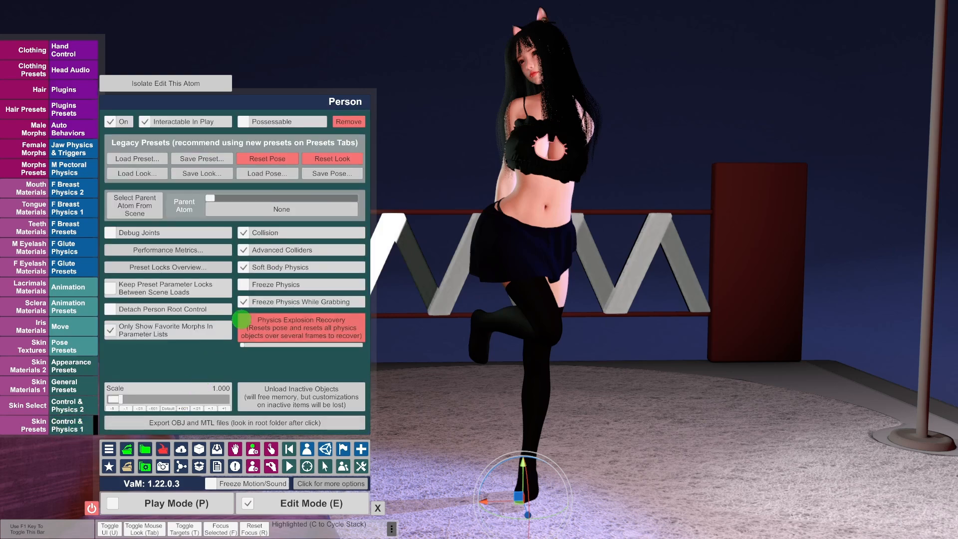
click(283, 249)
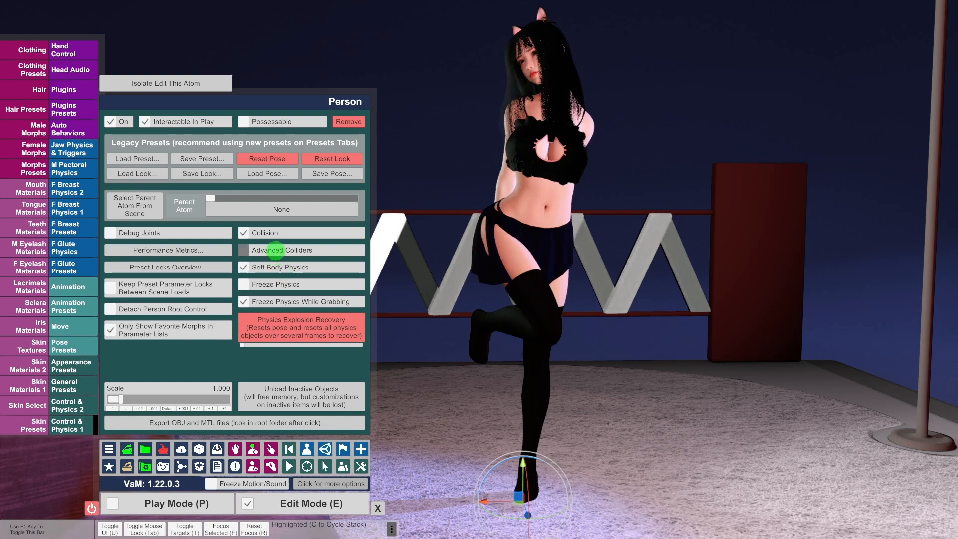
click(276, 250)
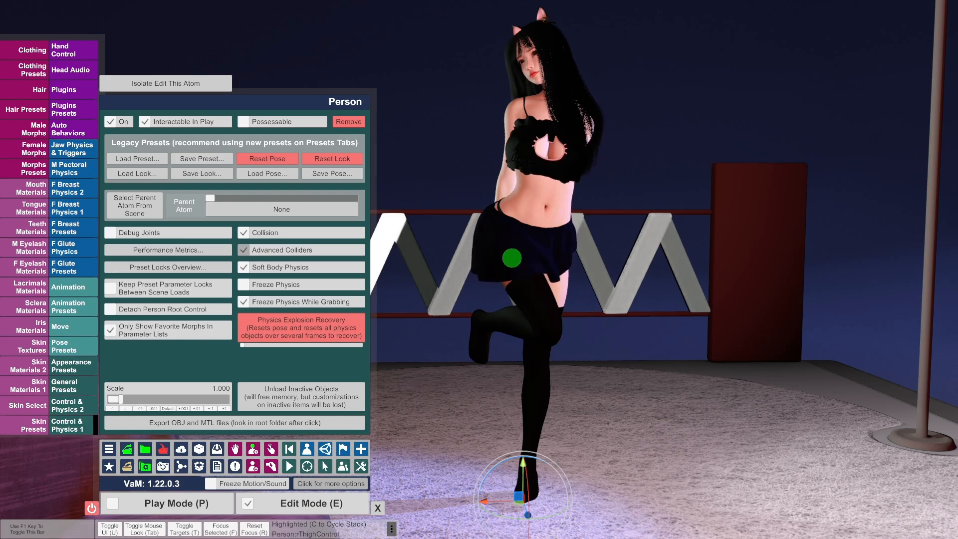